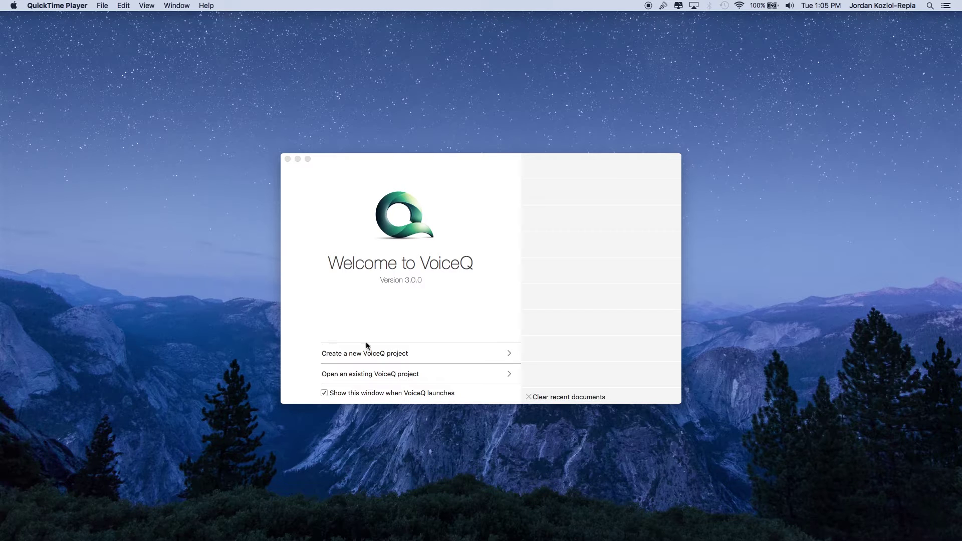
Step: Start a new VoiceQ project and launch the AutoSynch Assistant
click(434, 353)
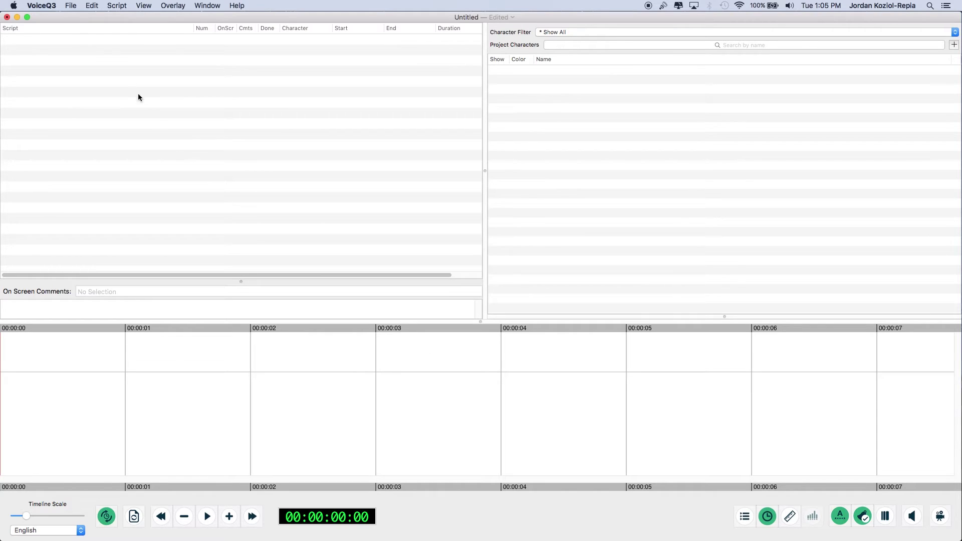
click(72, 7)
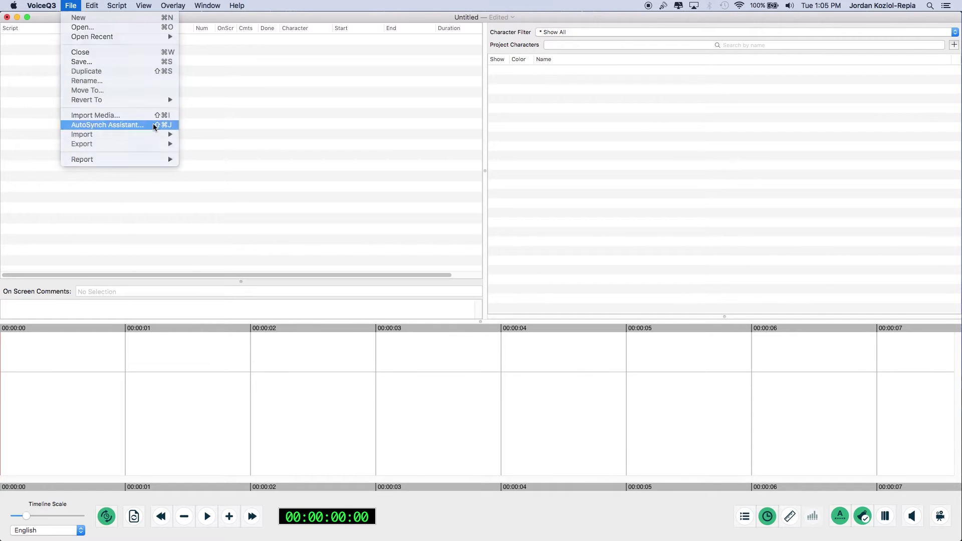
click(154, 127)
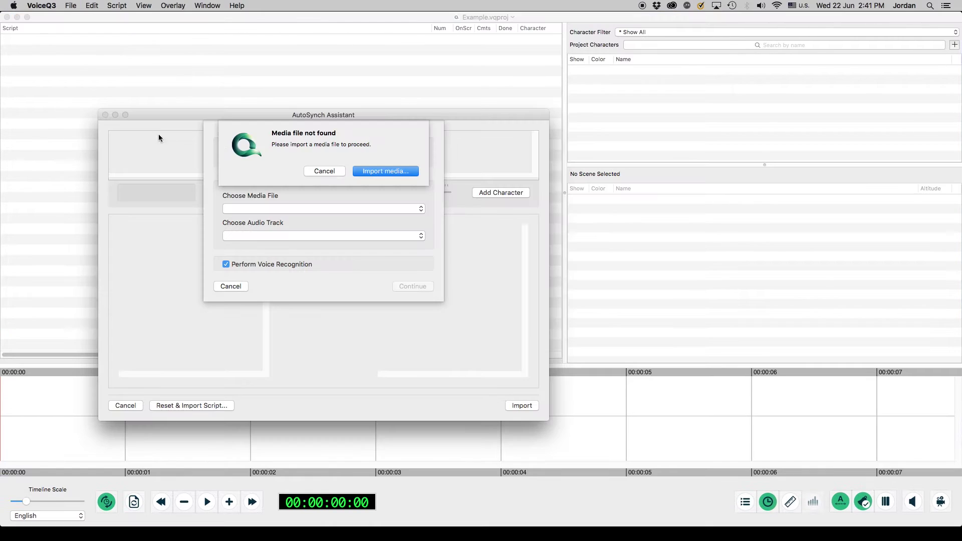
Step: Import Dialogue.mp3 as the AutoSynch Assistant's media
click(400, 173)
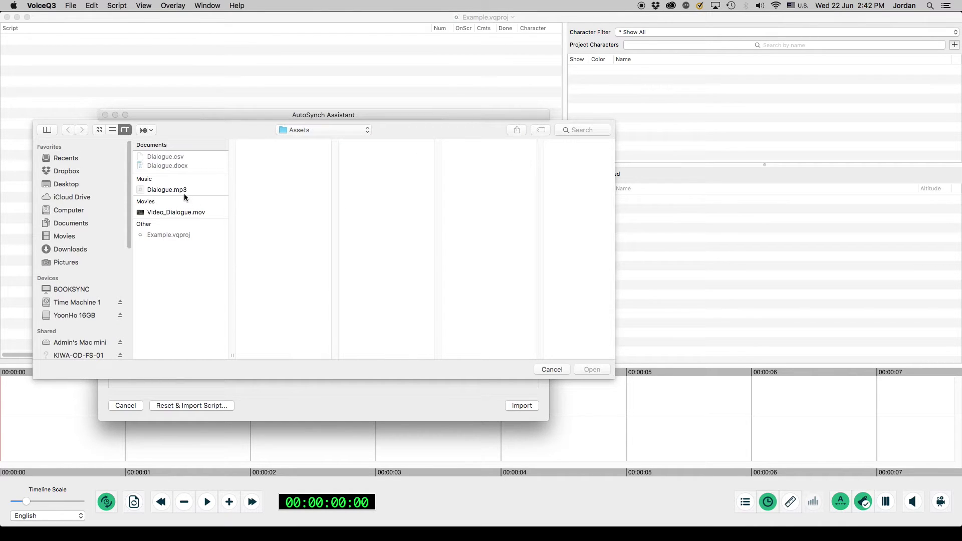
click(188, 189)
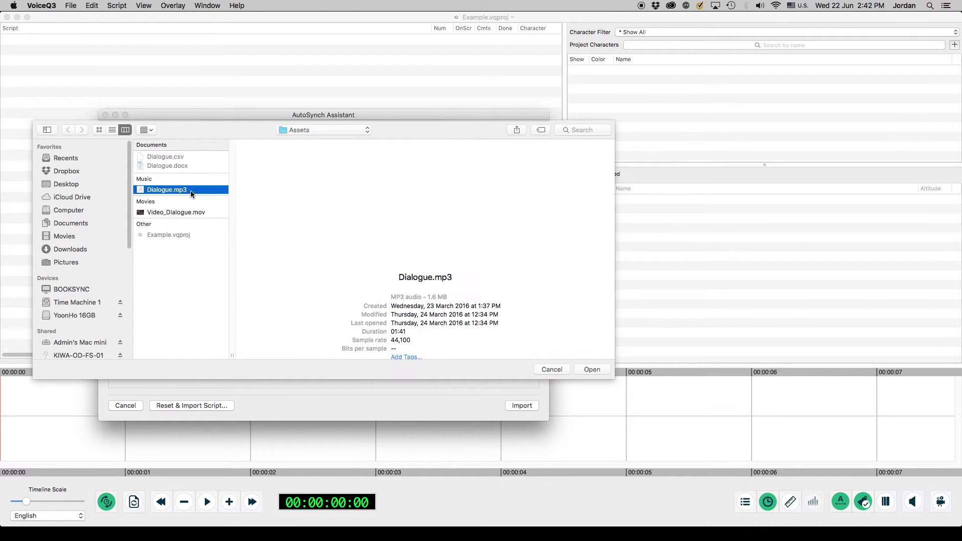
click(593, 370)
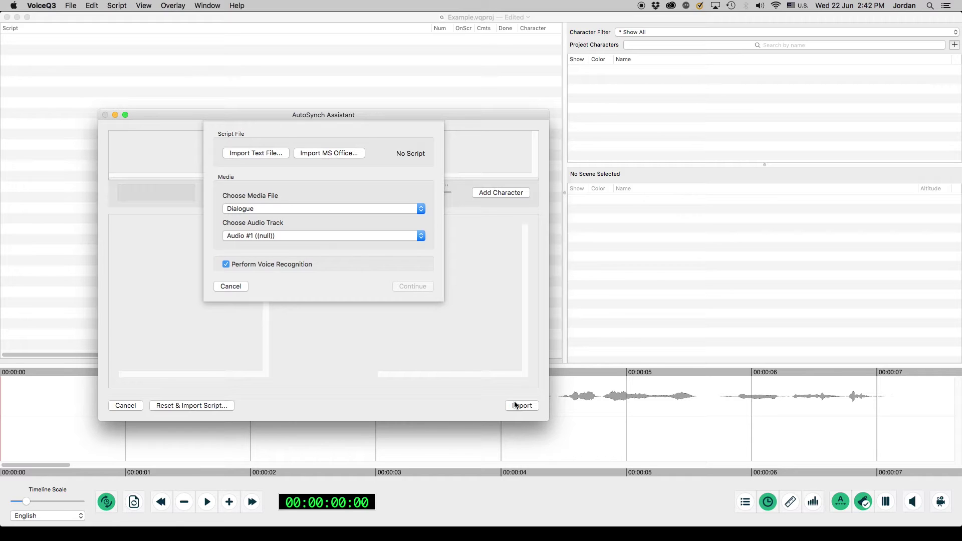
Step: Load the Dialogue.docx script into the import preview
click(344, 153)
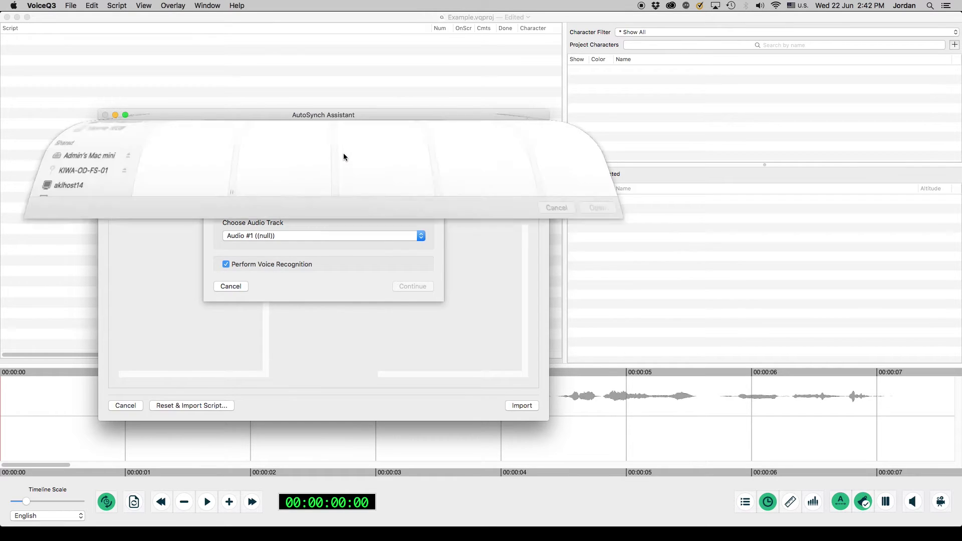
click(170, 168)
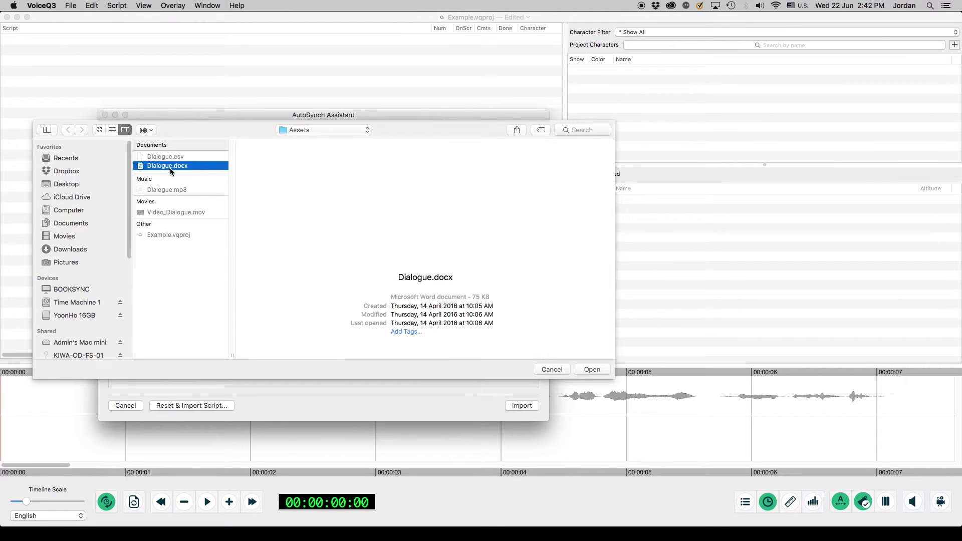
click(592, 369)
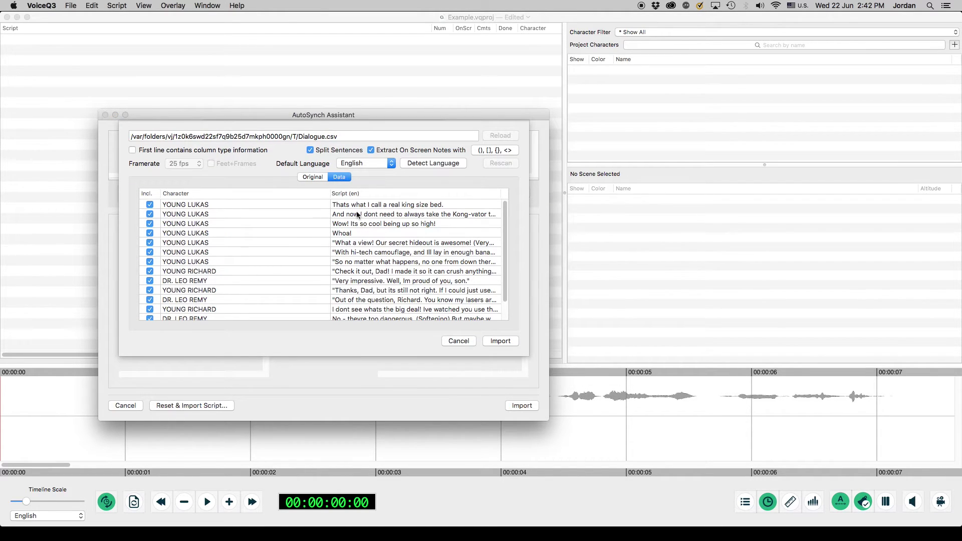
Step: Widen the Script column and turn off Split Sentences
drag(330, 194, 277, 193)
scroll(282, 234, down, 3)
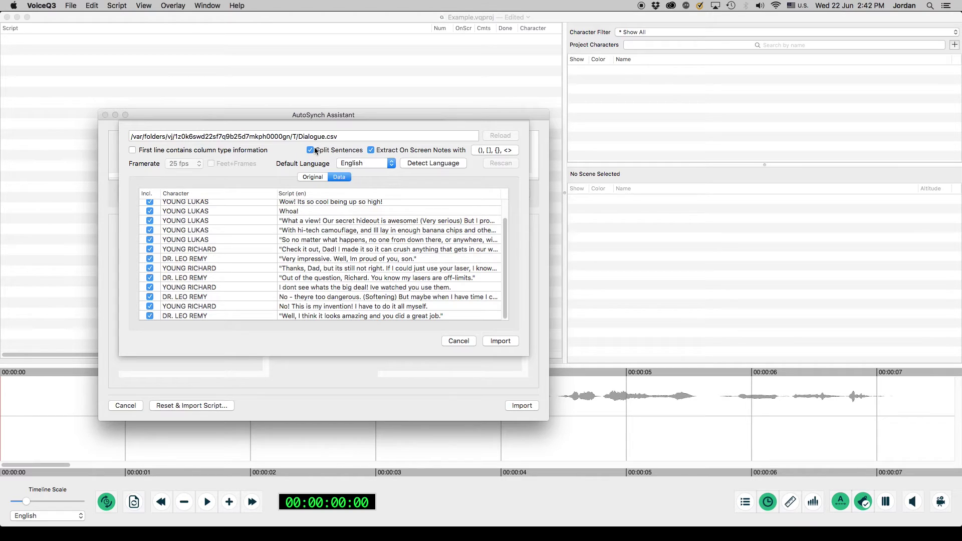
click(311, 152)
Step: Keep (), [], {}, <> note extraction enabled in the bracket settings
click(499, 149)
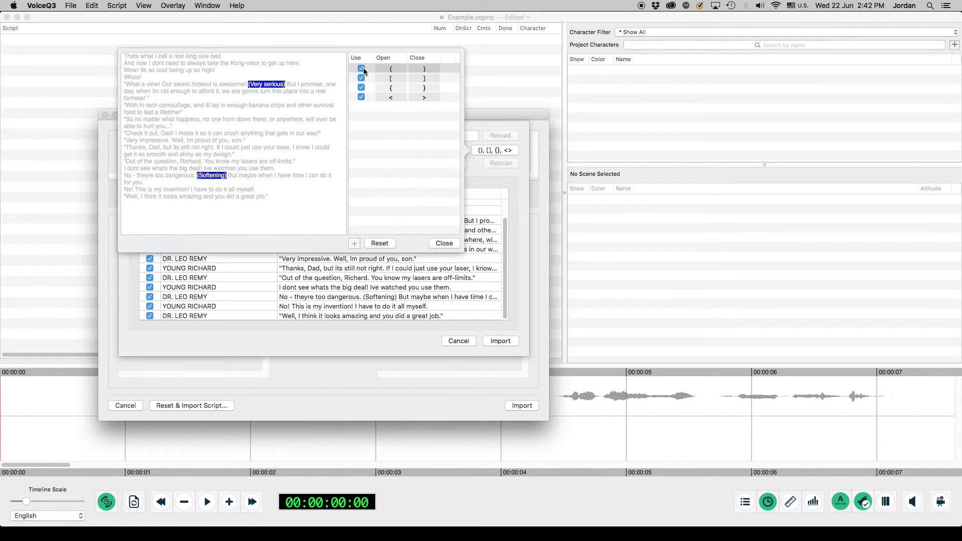
click(361, 69)
click(362, 69)
click(441, 244)
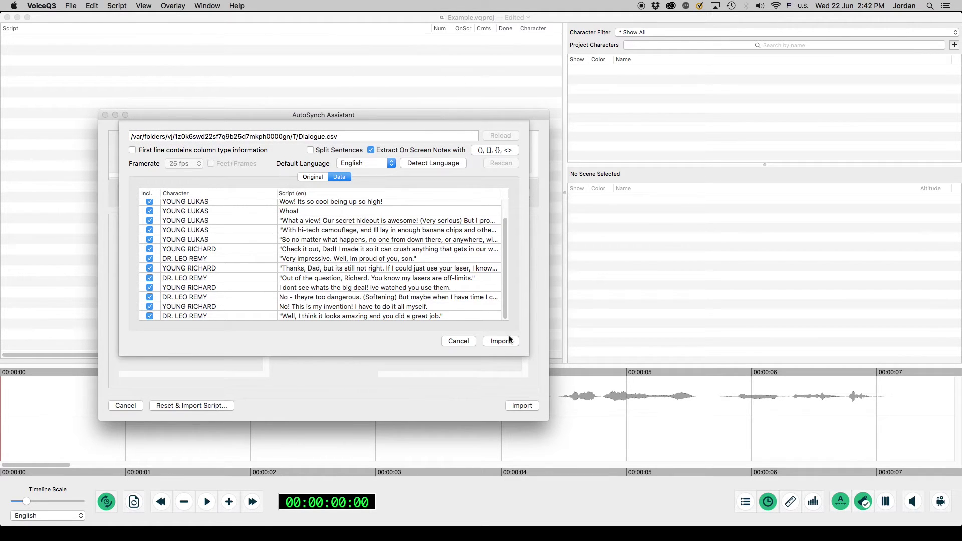
Step: Import the 15 previewed script lines and run voice recognition on the Dialogue audio
click(495, 340)
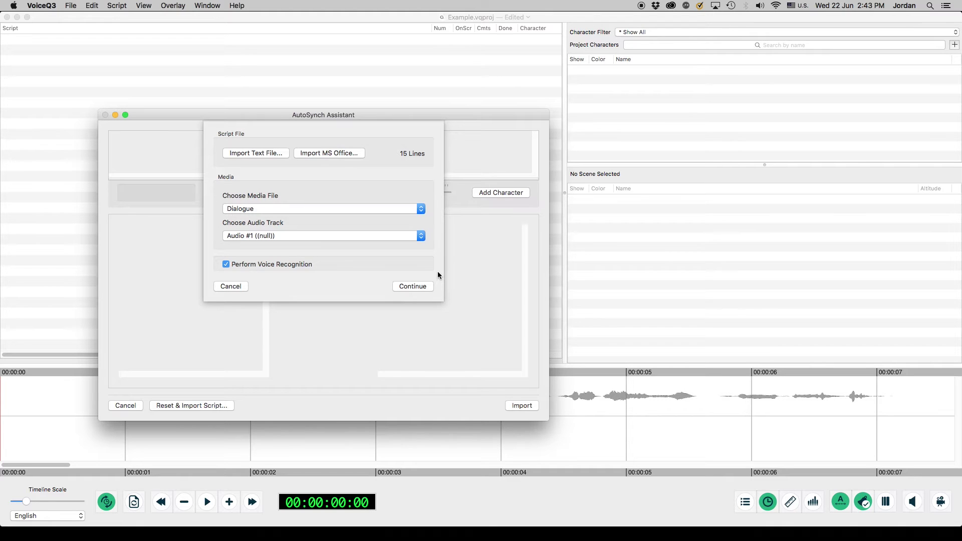
click(415, 290)
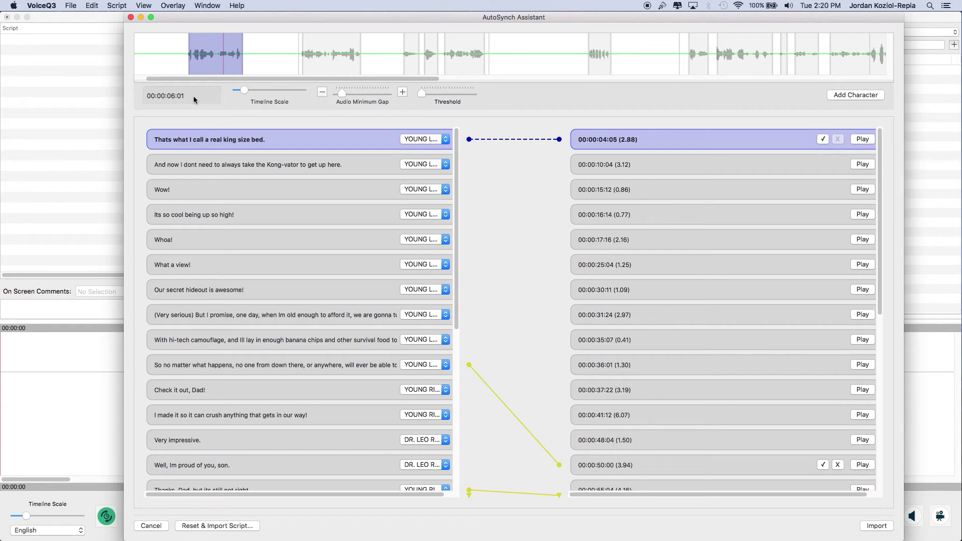
Step: Zoom the waveform in and back out to inspect the detected clips
mouse_move(242, 93)
mouse_down()
mouse_move(273, 93)
mouse_move(244, 93)
mouse_up()
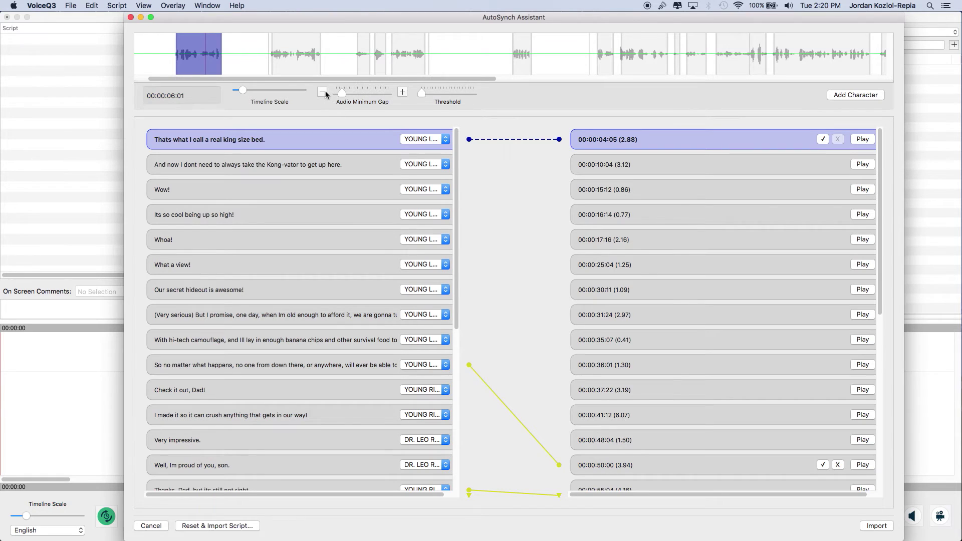
Step: Adjust the audio minimum gap and lower the threshold to rematch lines, then start adding a character
click(326, 94)
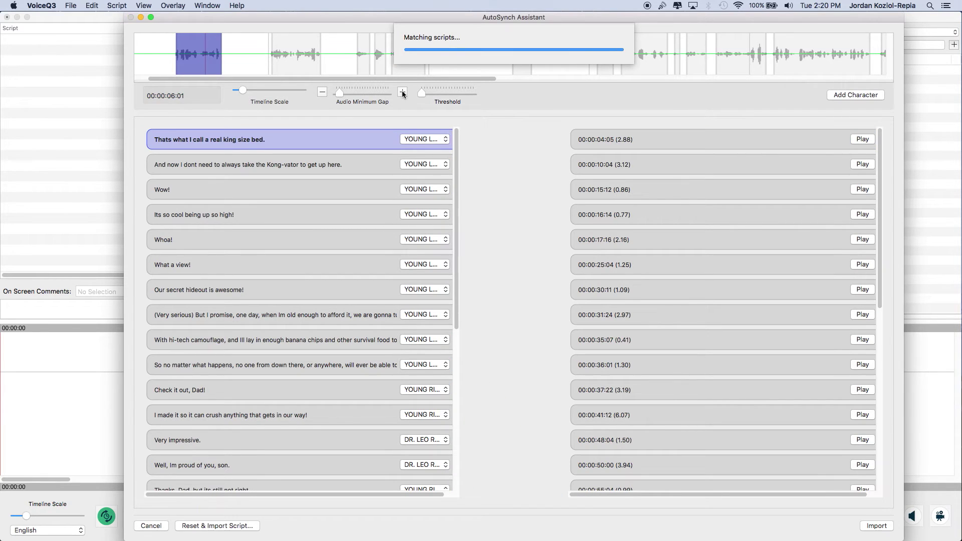
click(402, 92)
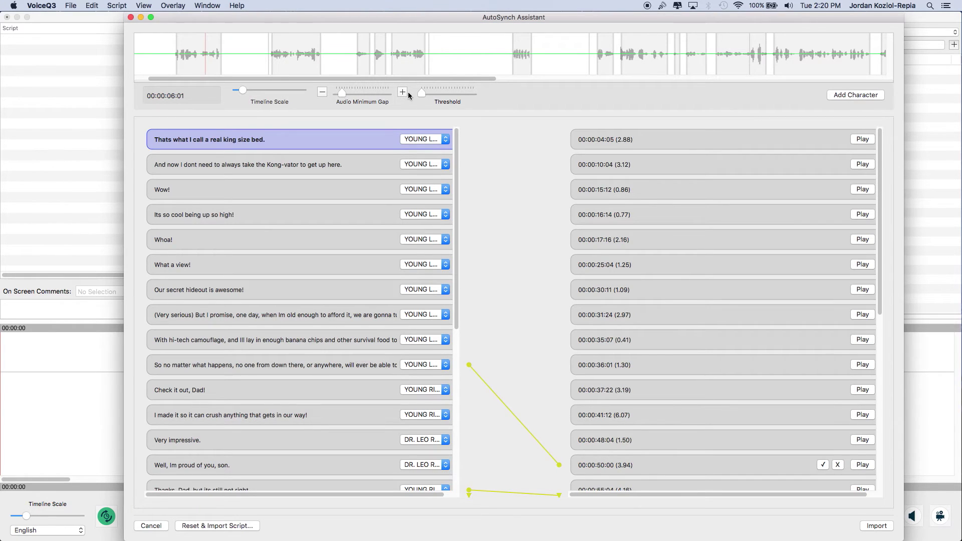
click(427, 90)
click(427, 93)
click(435, 94)
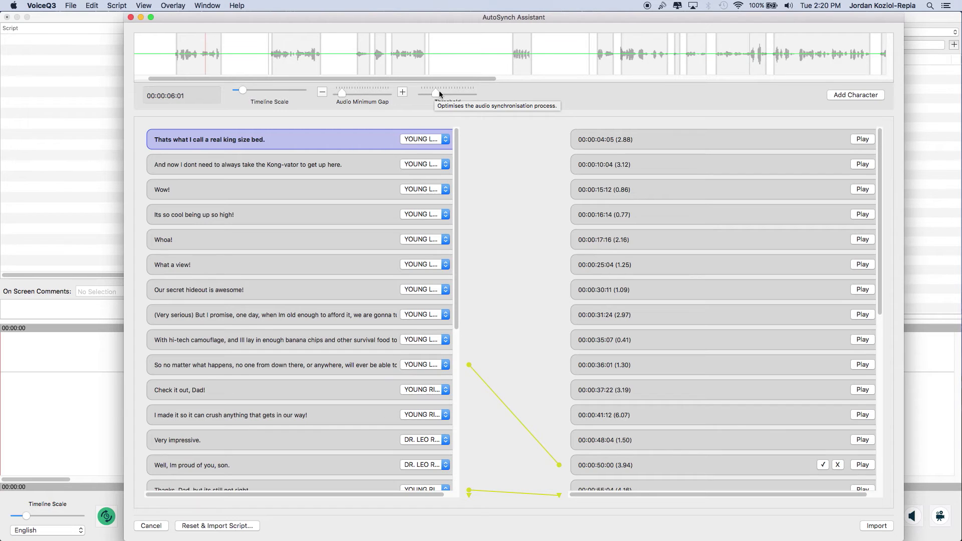
click(848, 97)
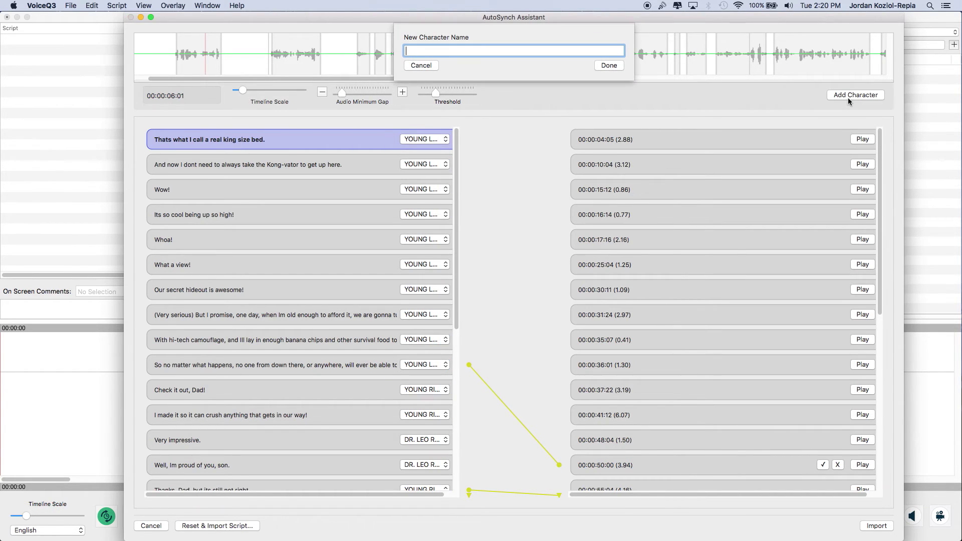
Step: Name the new character 'New Character' and select the 00:00:10:04 audio block
text(New )
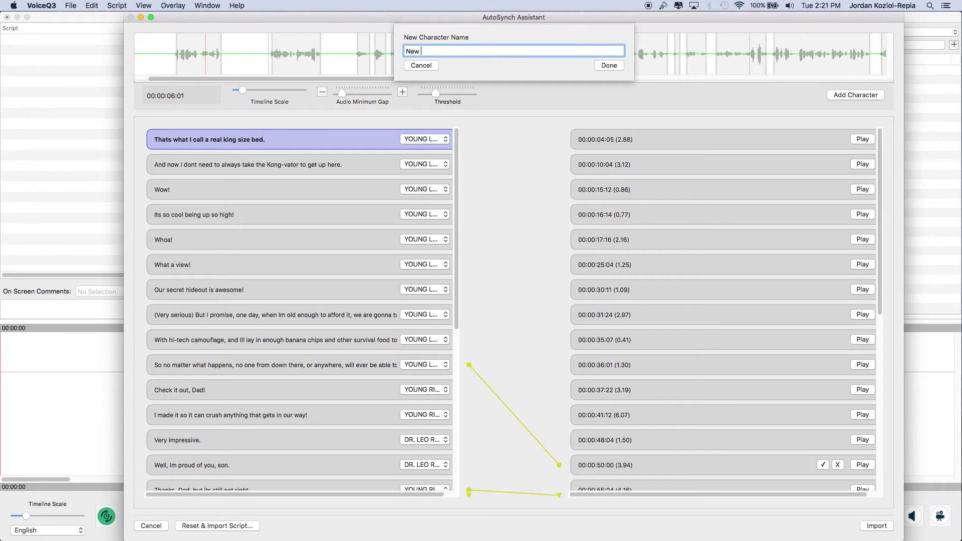
text(Character)
click(607, 65)
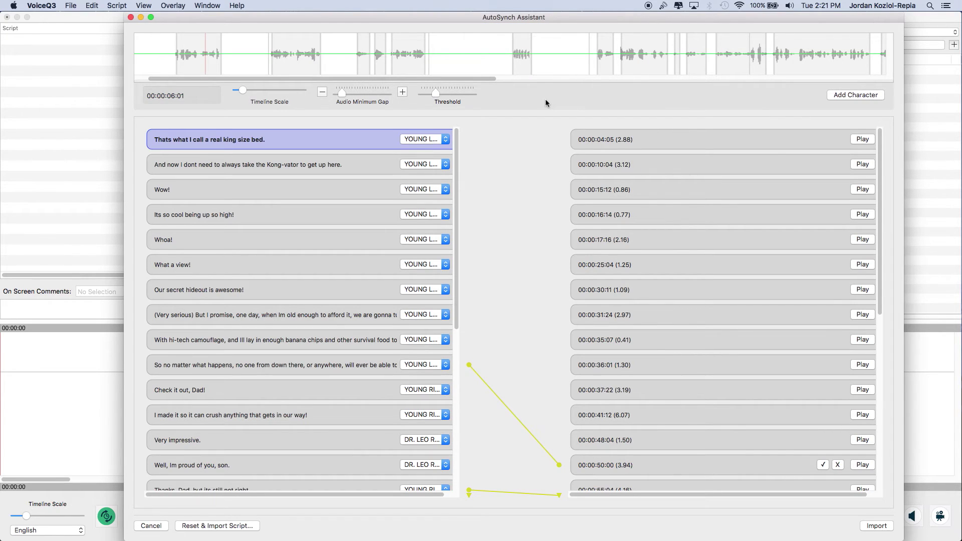
click(297, 63)
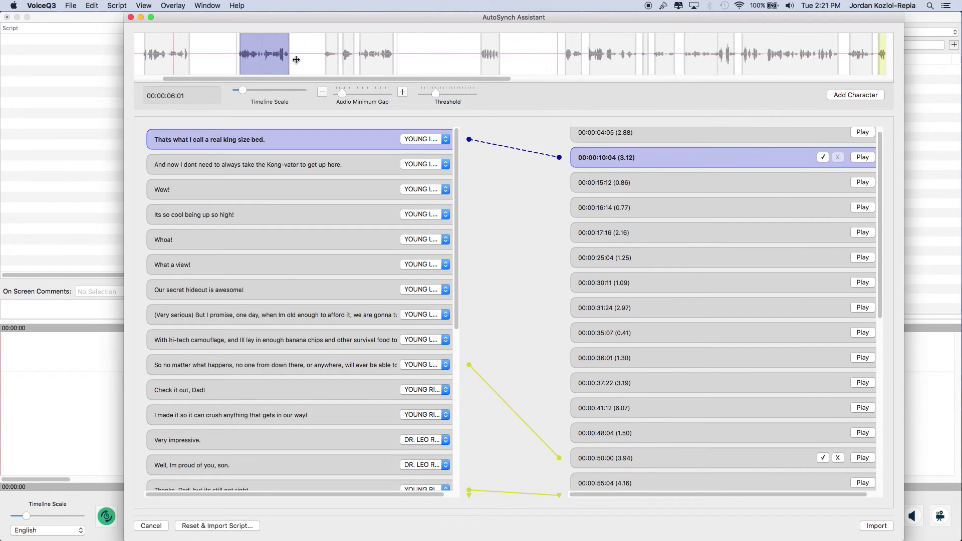
Step: Split the 00:00:10:04 block into clips at 00:00:10:04 and 00:00:11:15, checking each half
right_click(180, 56)
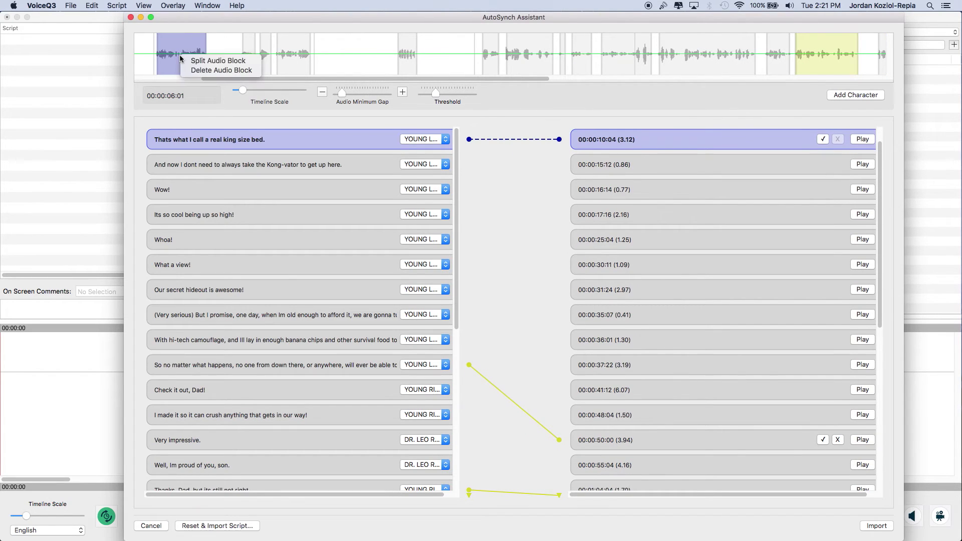
click(198, 60)
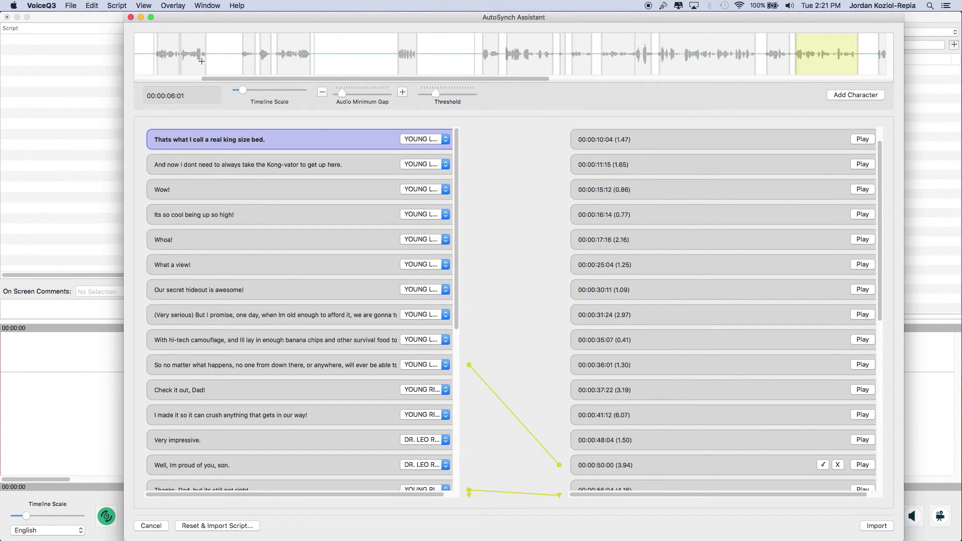
click(201, 61)
click(163, 63)
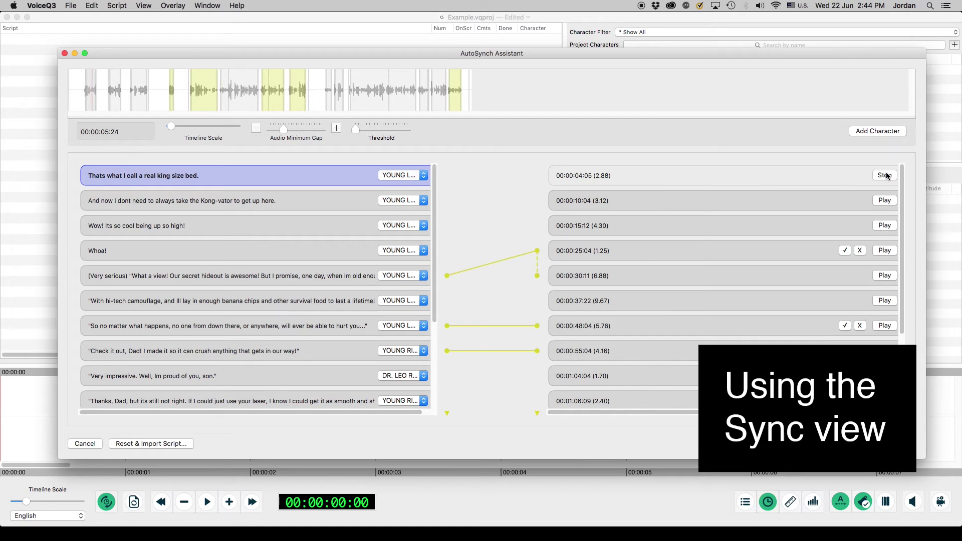
Step: Accept the first two lines' matches to 00:00:04:05 and 00:00:10:04
click(765, 180)
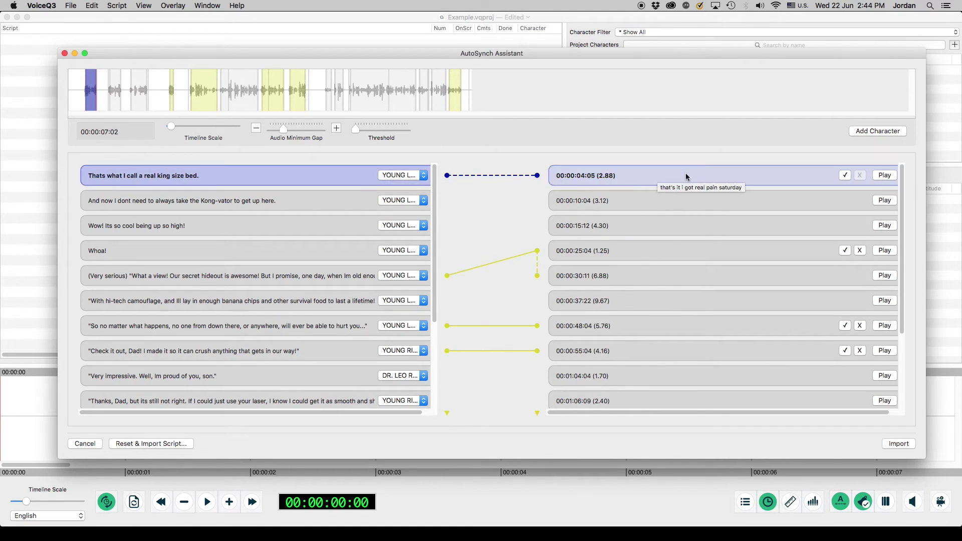
click(845, 176)
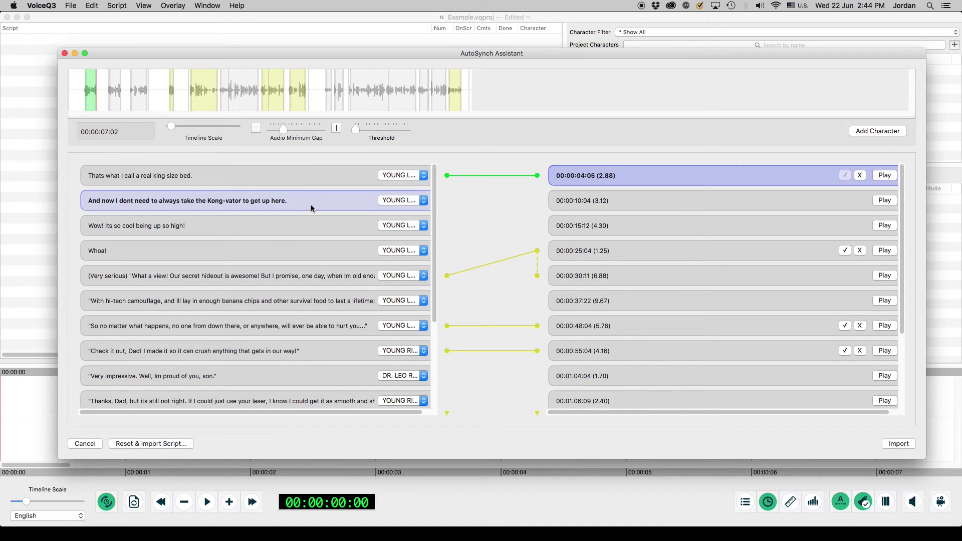
click(885, 200)
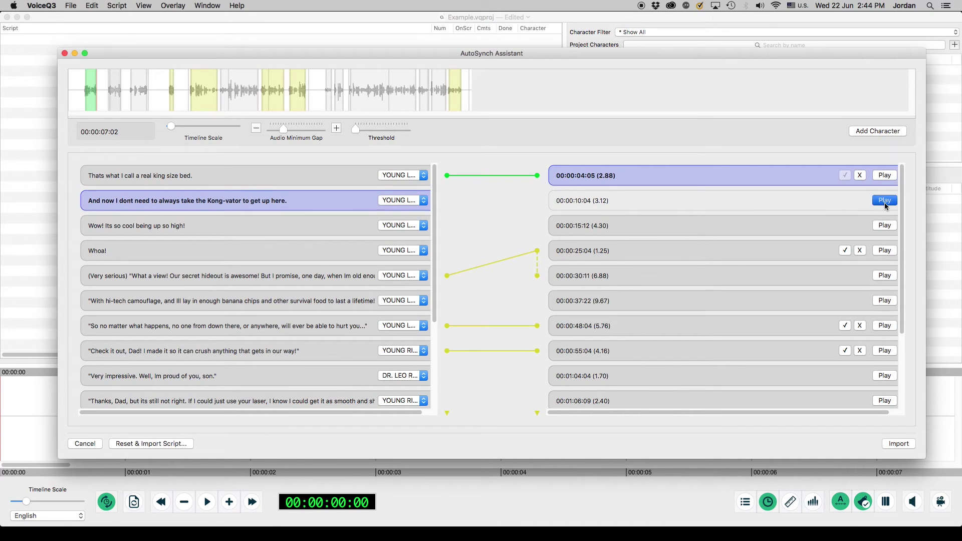
click(832, 205)
click(846, 201)
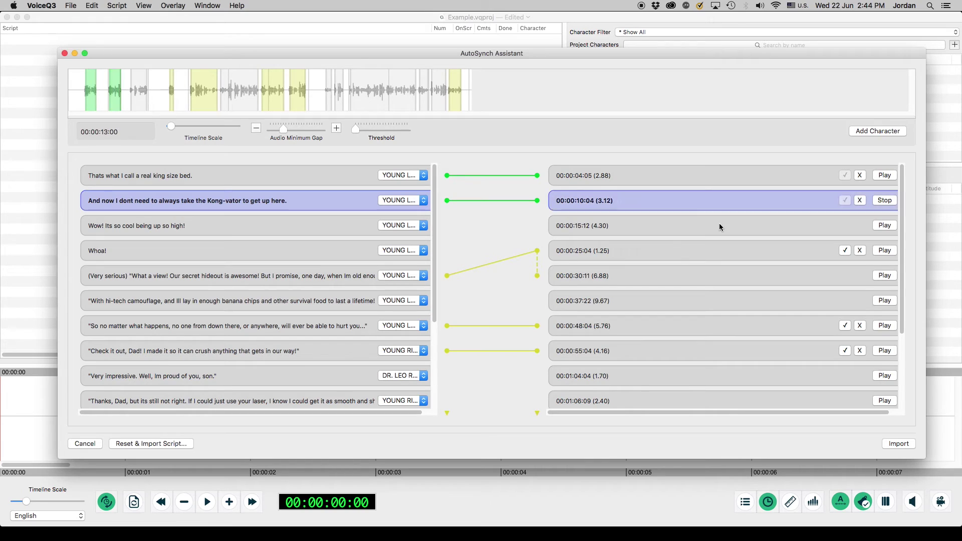
Step: Accept the 'Wow!' line's match to the 00:00:15:12 clip
click(875, 225)
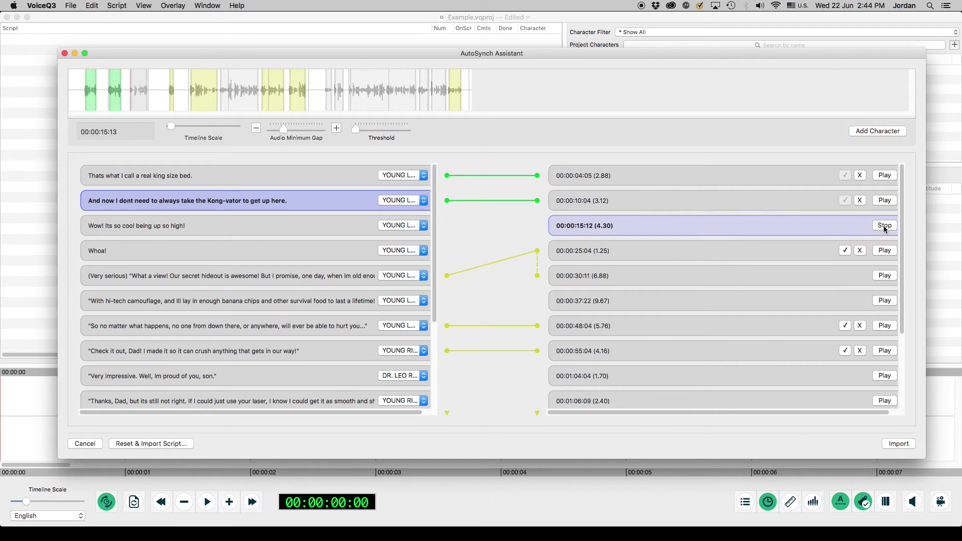
click(291, 231)
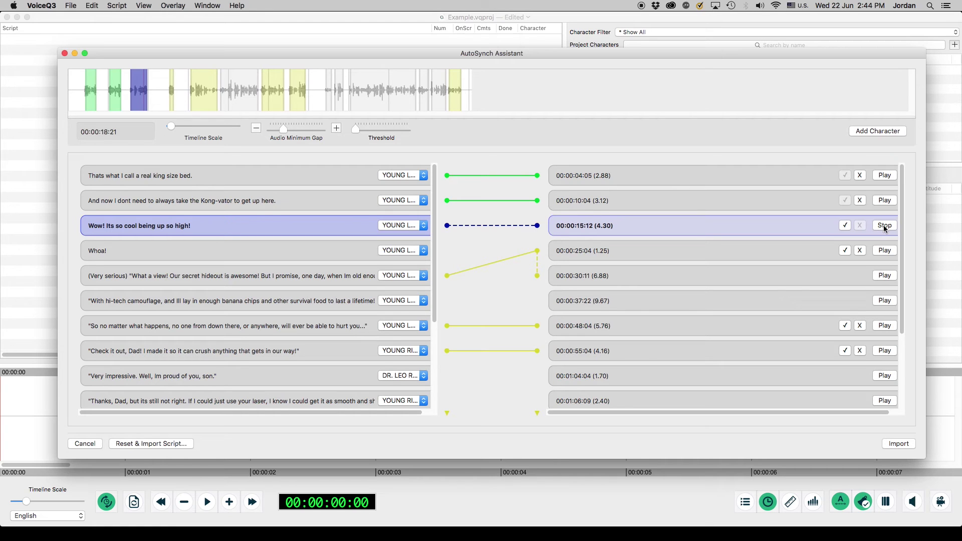
click(845, 226)
Step: Link the 'Whoa!' line to the 00:00:25:04 clip and accept it
click(885, 250)
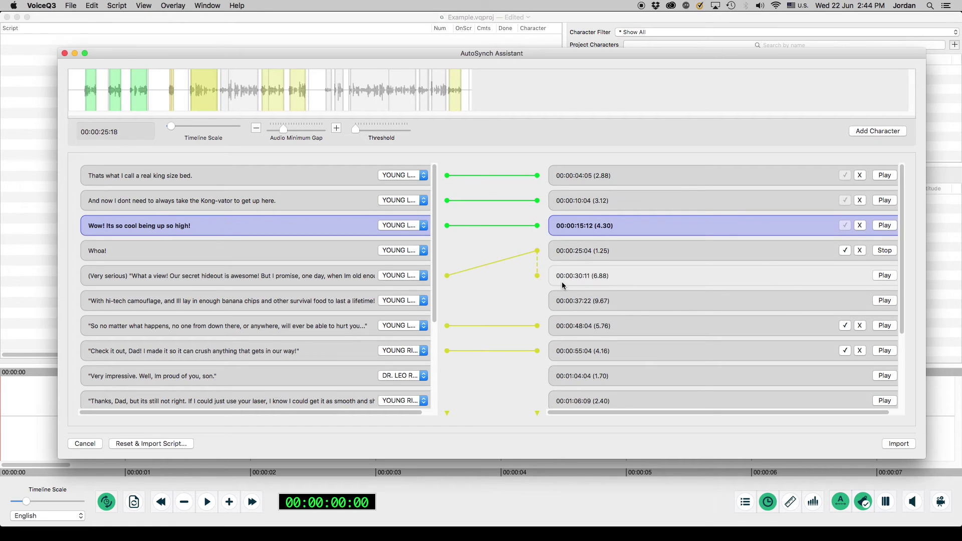
click(335, 257)
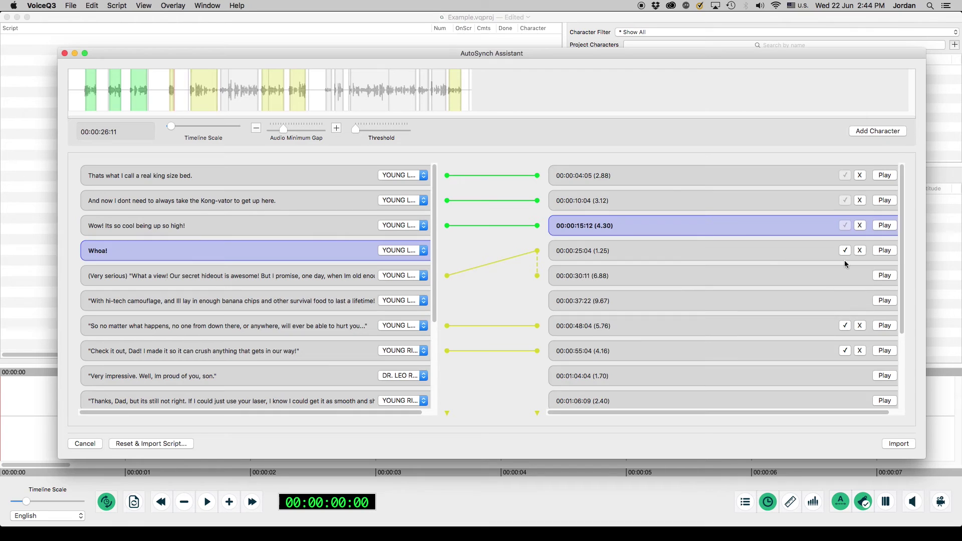
click(860, 250)
click(675, 250)
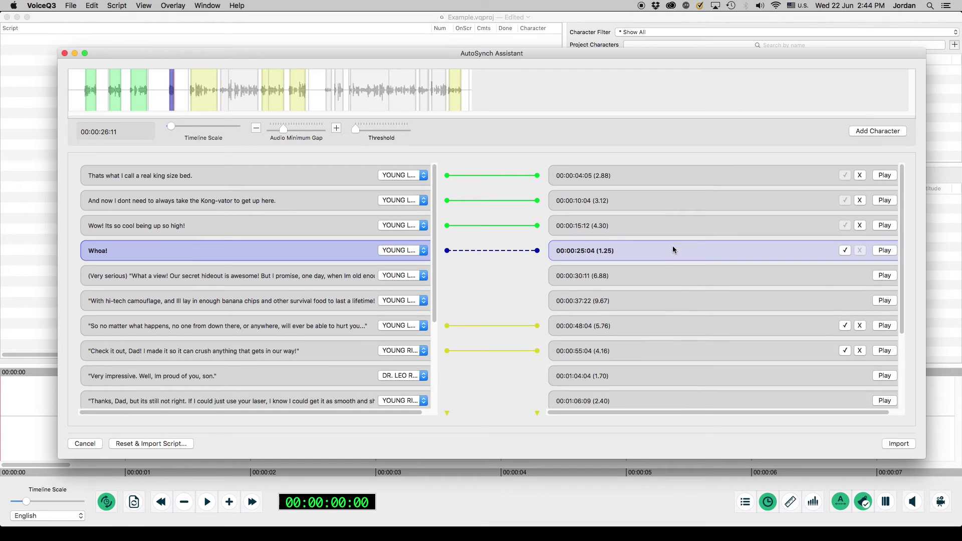
click(845, 251)
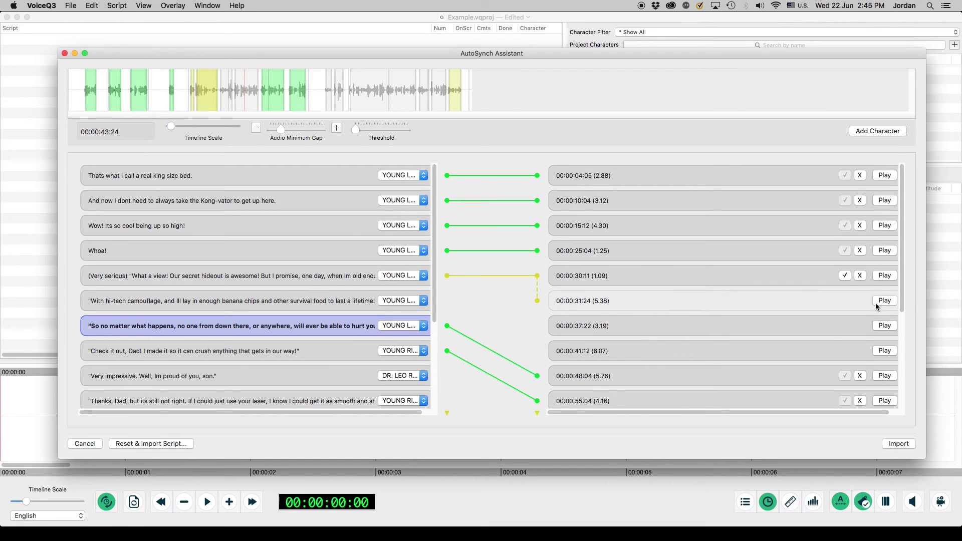
Step: Confirm the 00:00:41:12 clip for the hi-tech camouflage line after previewing 00:00:37:22
click(884, 326)
click(886, 351)
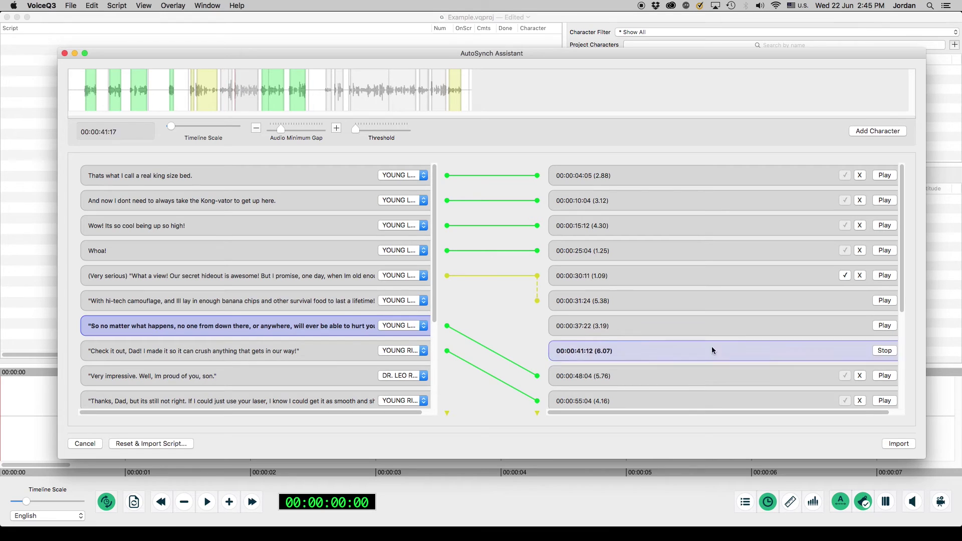
click(846, 351)
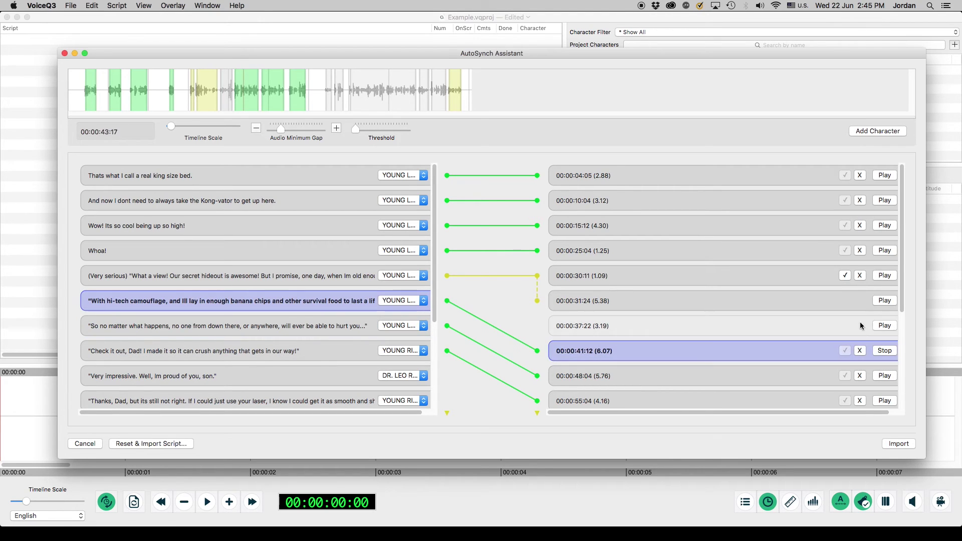
Step: Merge the 00:00:30:11–00:00:37:22 audio rows into one block and accept its match
drag(737, 324, 726, 284)
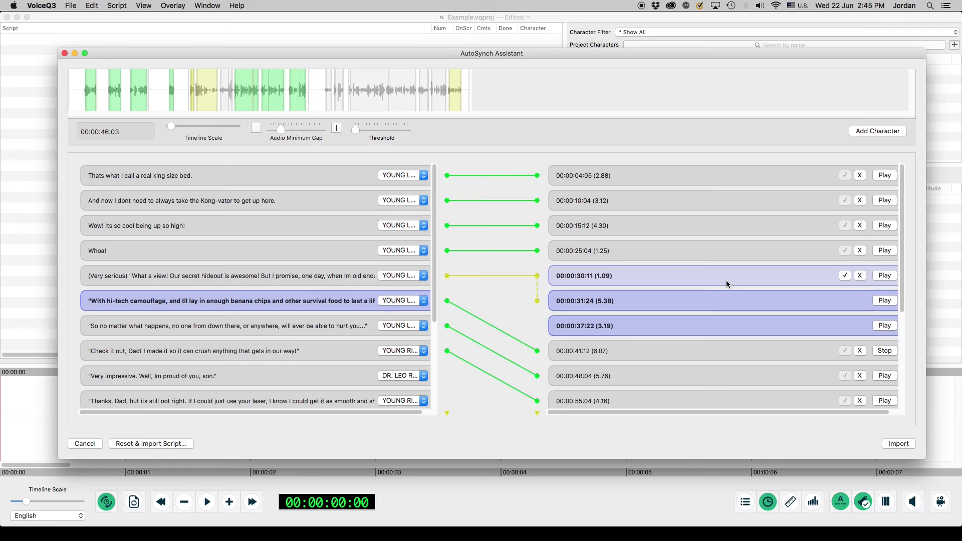
right_click(726, 283)
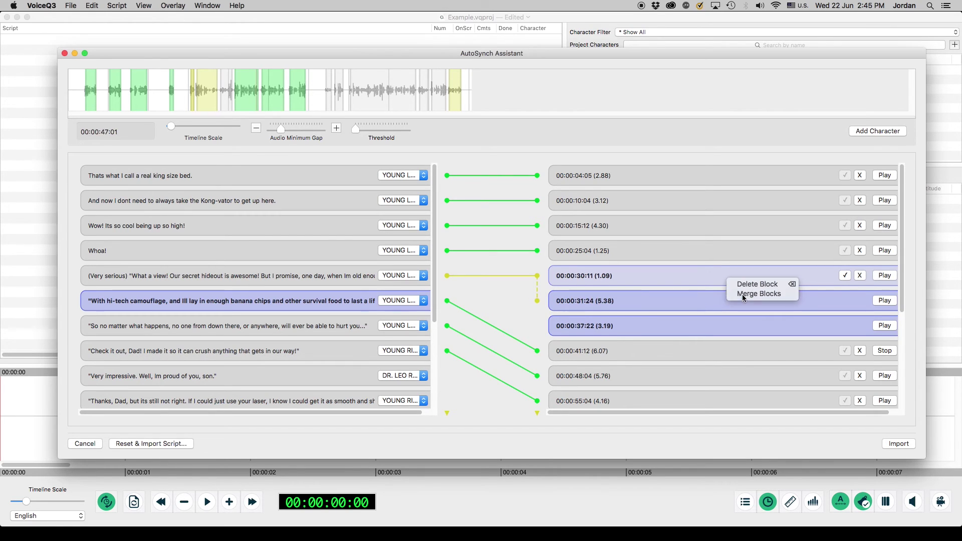
click(741, 293)
click(845, 277)
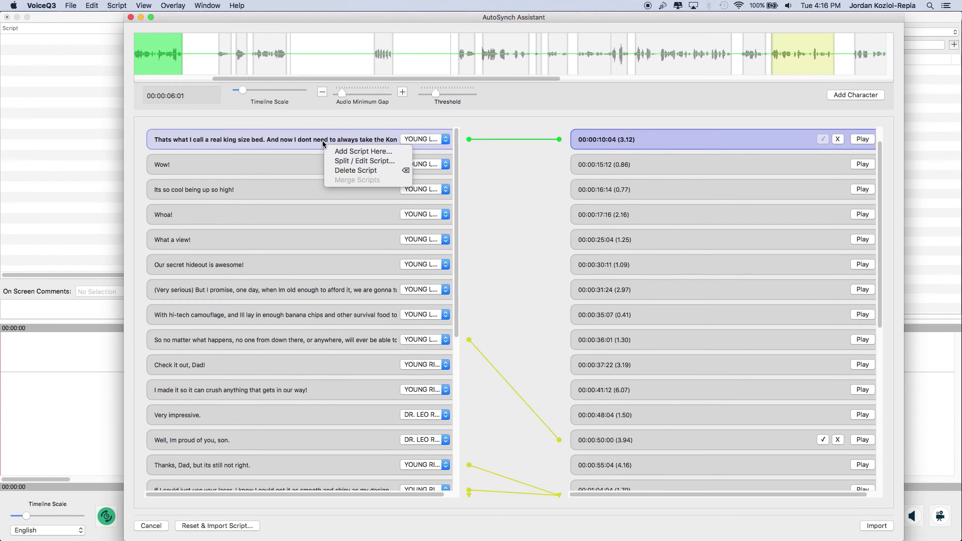
Step: Add a 'Hello' script line above the first row
right_click(323, 141)
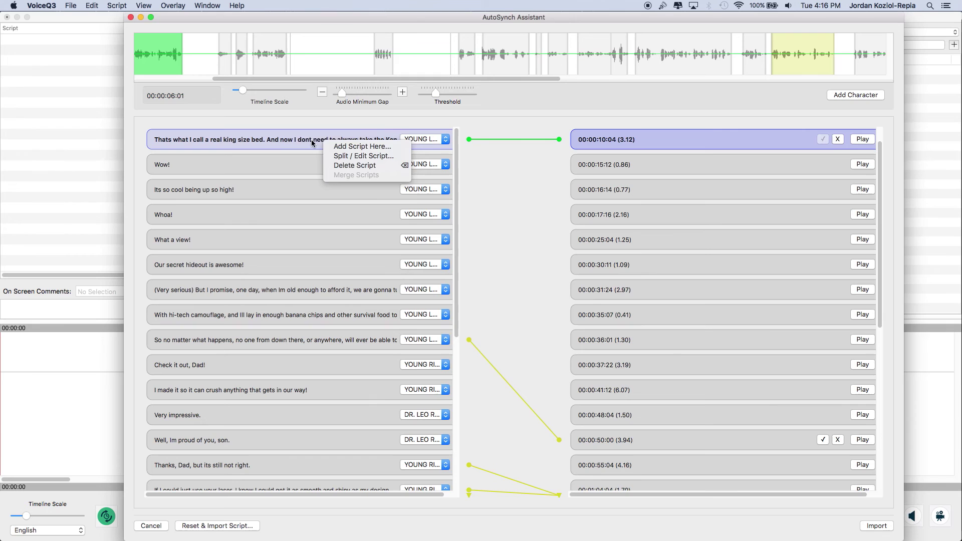
key(Down)
key(Return)
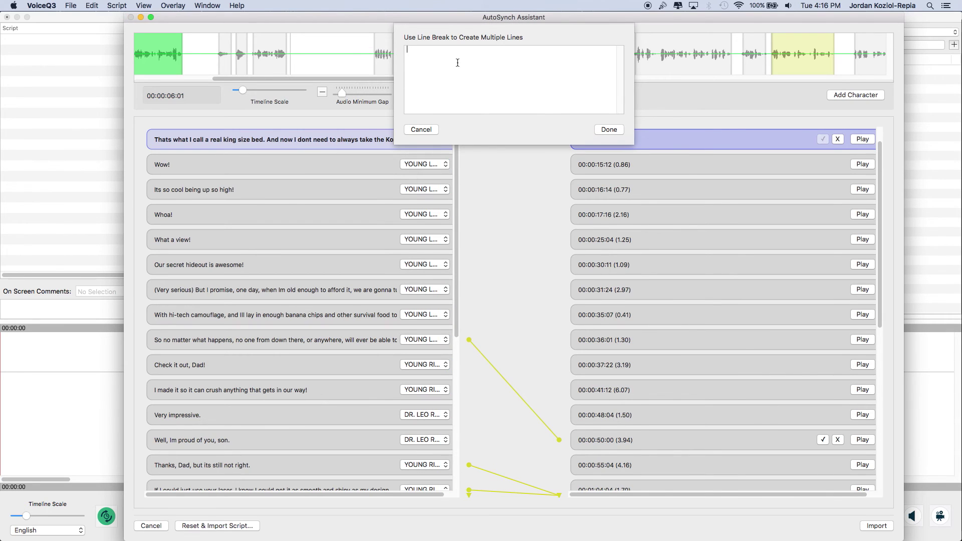
text(Hello)
click(602, 131)
Step: Split the king-size-bed line into two lines before 'And now'
right_click(362, 166)
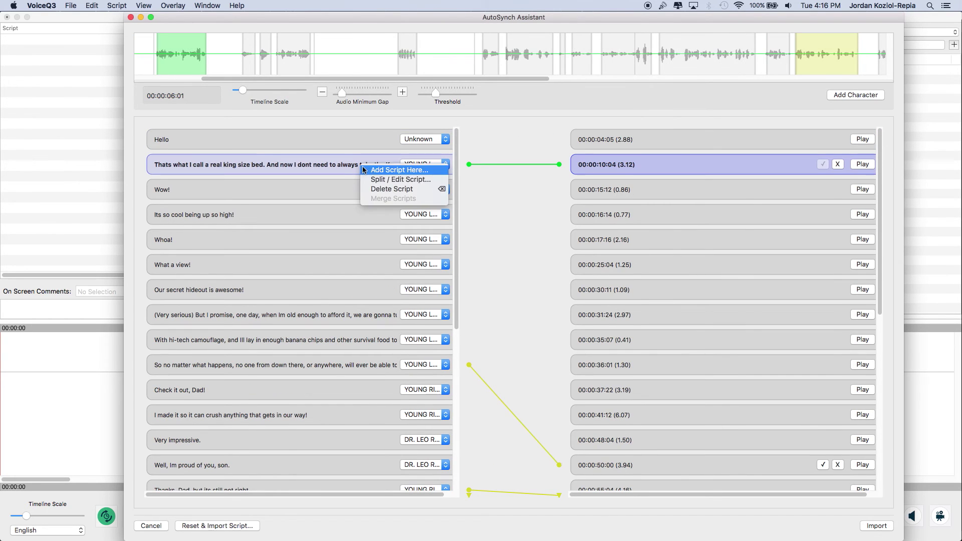
click(434, 179)
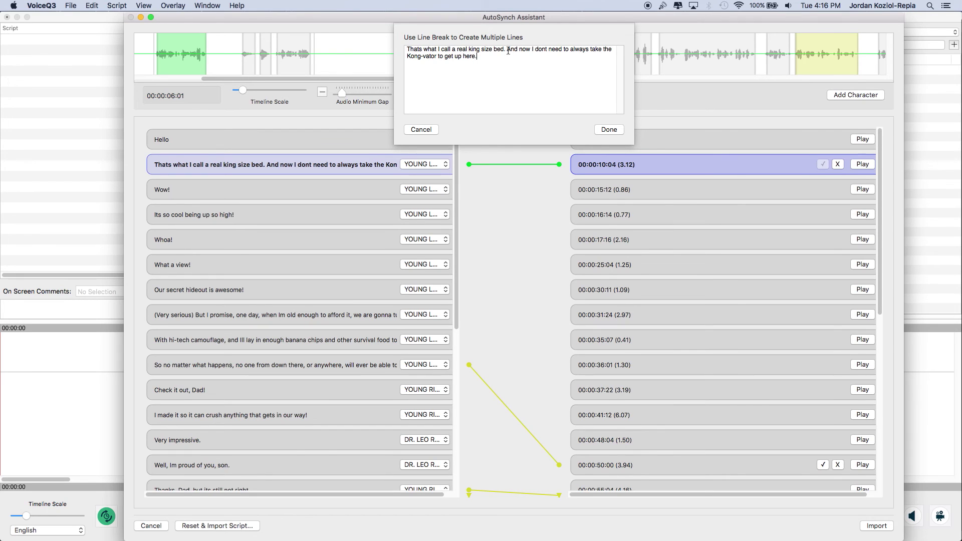
click(507, 51)
key(Return)
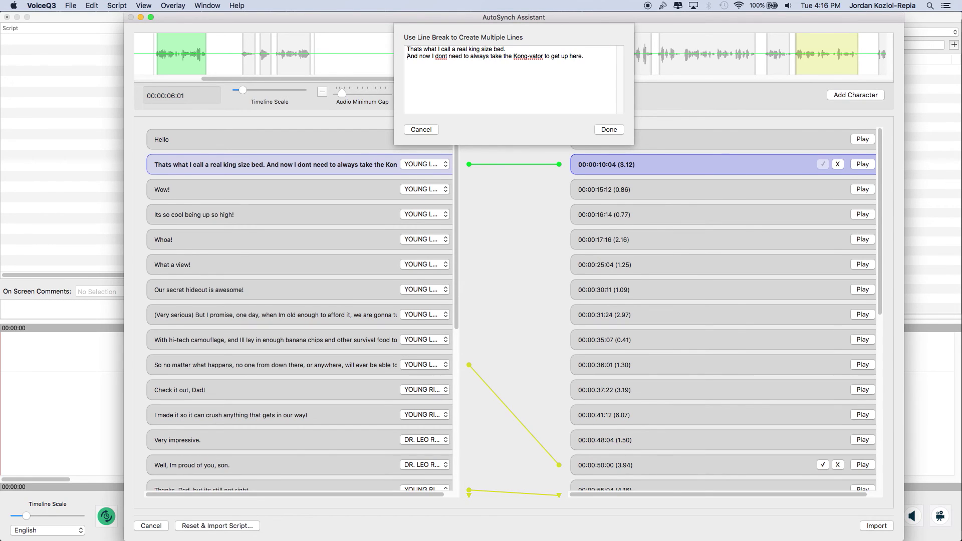
click(609, 130)
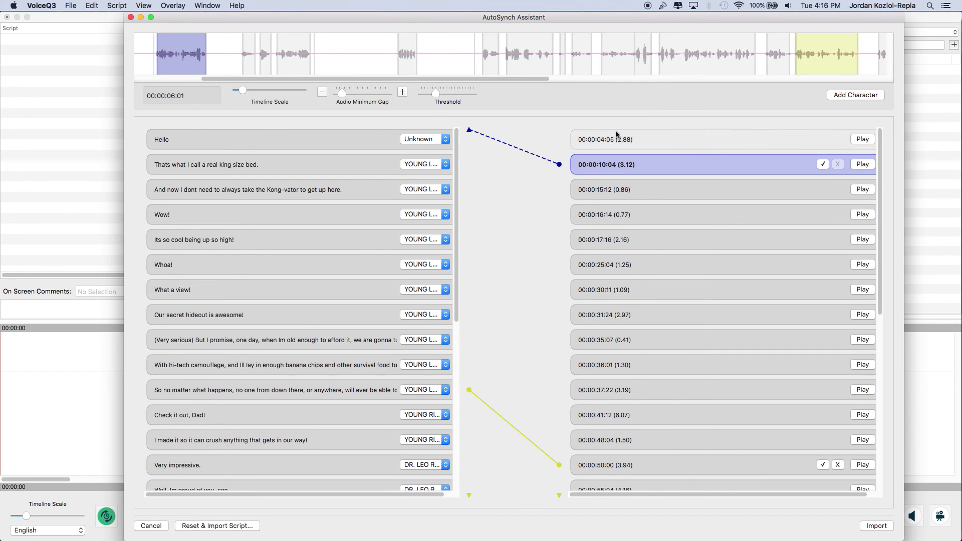
Step: Delete 'Wow!', merge the king-size-bed and 'And now' lines, and accept the 00:00:10:04 match
right_click(369, 212)
click(397, 235)
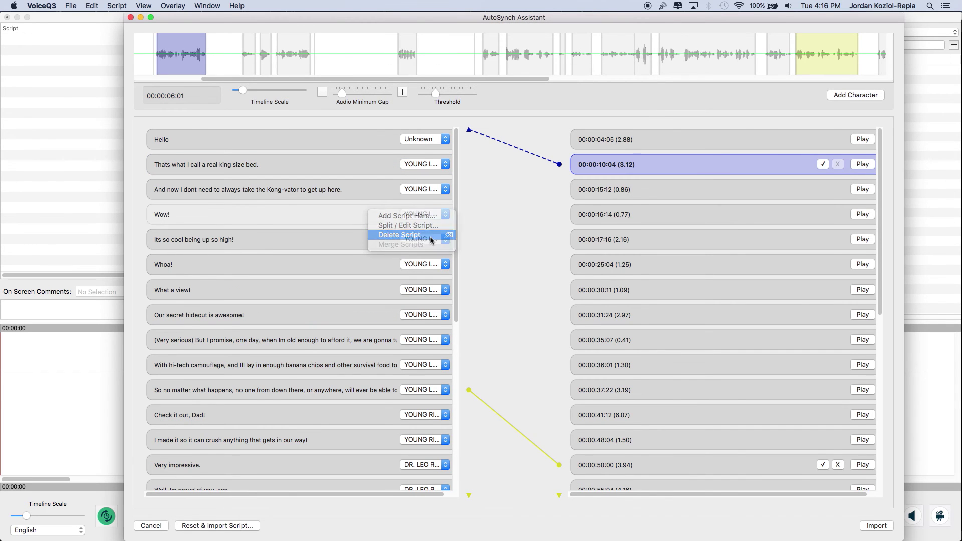
click(355, 157)
shift+click(359, 183)
right_click(359, 182)
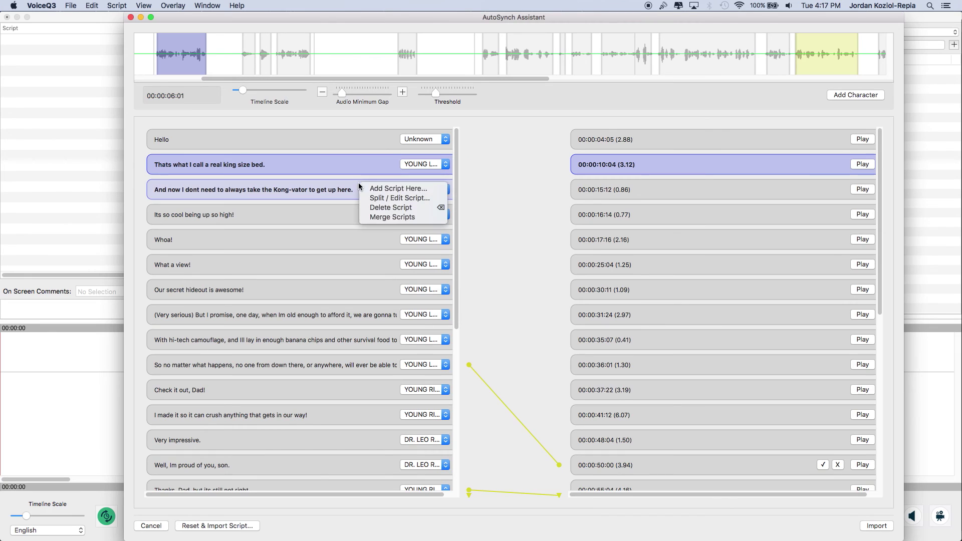
click(429, 219)
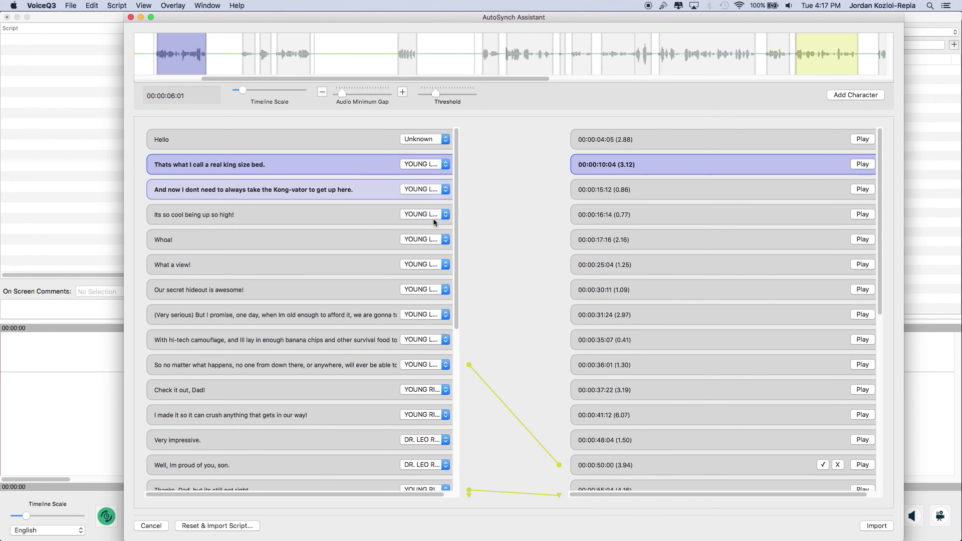
click(823, 164)
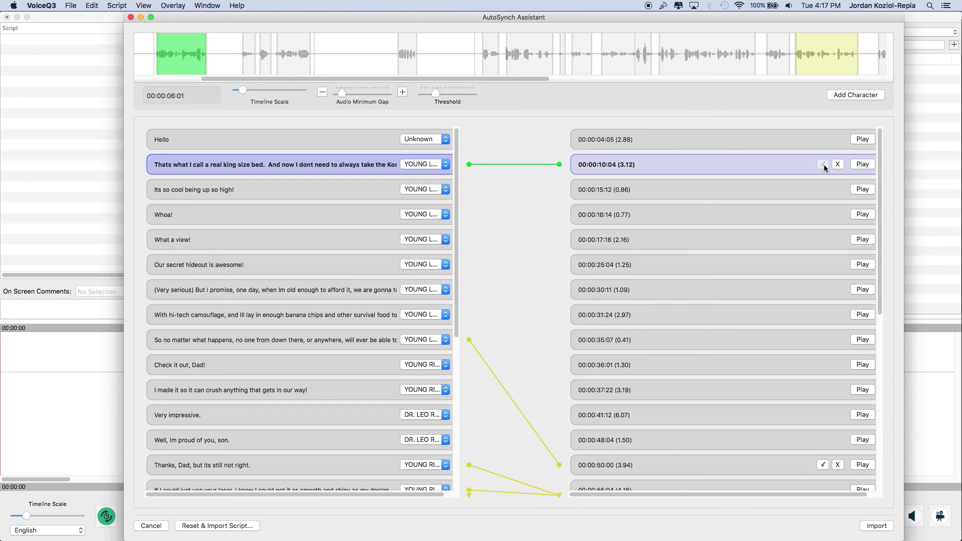
Step: Check the matches for the 00:00:17:16, 00:00:16:14, 00:00:30:11 and 00:00:36:01 audio clips
click(734, 236)
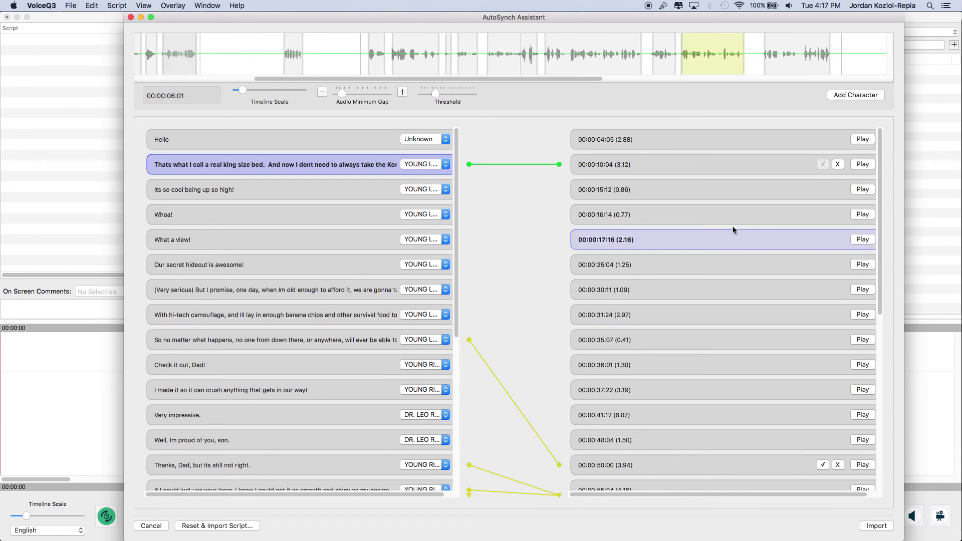
click(732, 215)
click(726, 295)
click(713, 362)
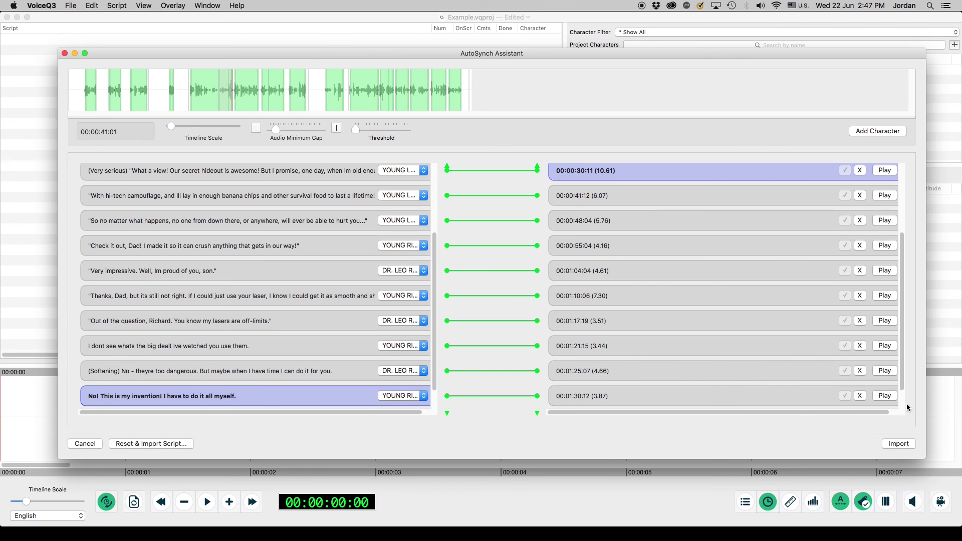
Step: Import the synced lines and stretch the first clip to run 00:00:04:04–00:00:07:03
click(899, 444)
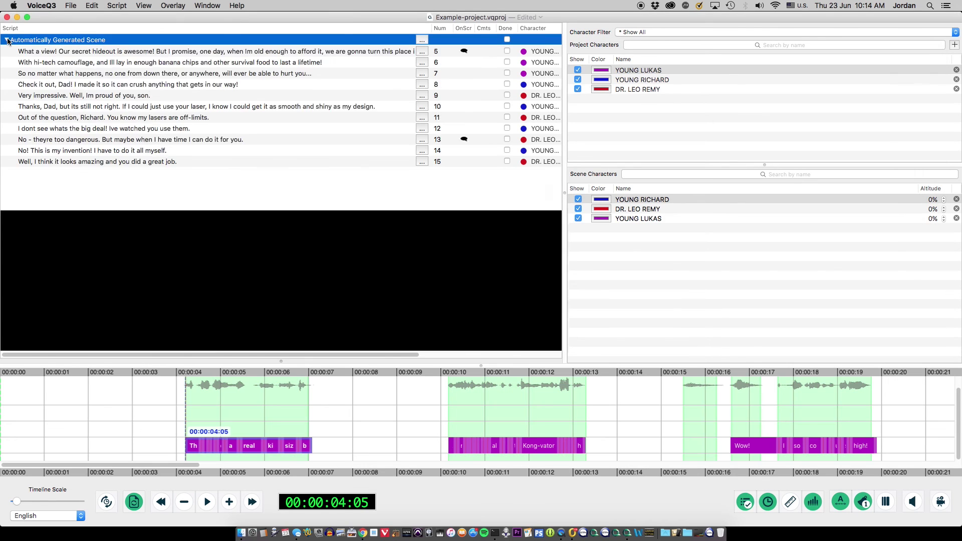
click(64, 52)
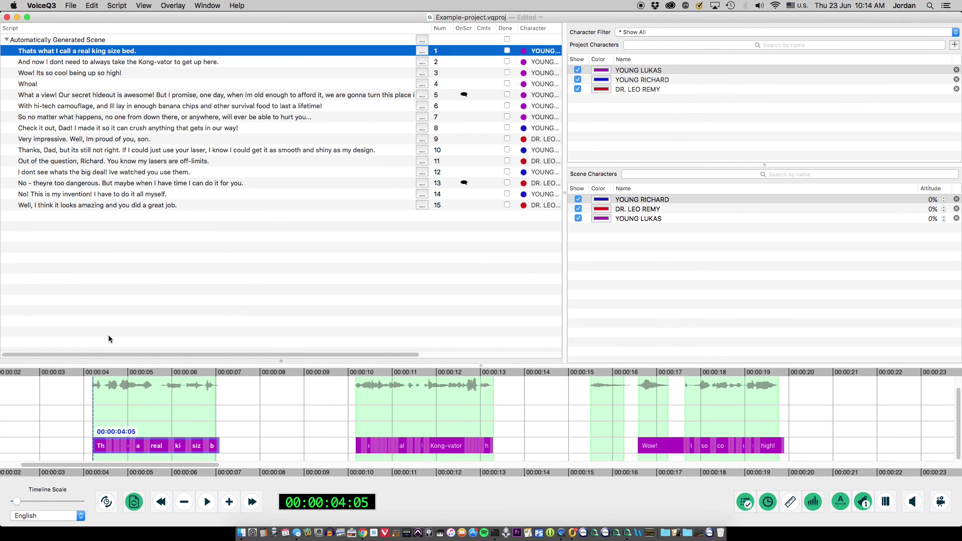
drag(16, 502, 29, 502)
drag(114, 440, 111, 440)
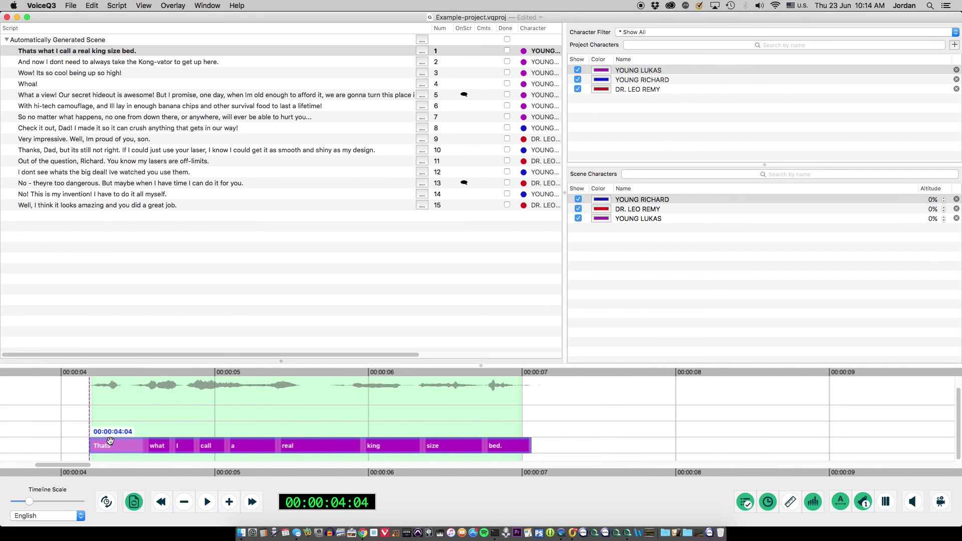
key(space)
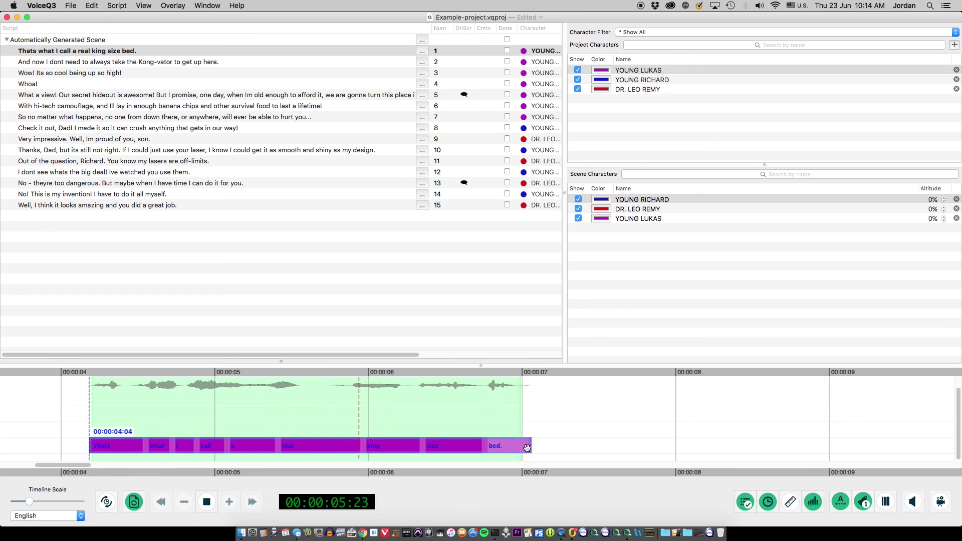
drag(531, 447, 542, 447)
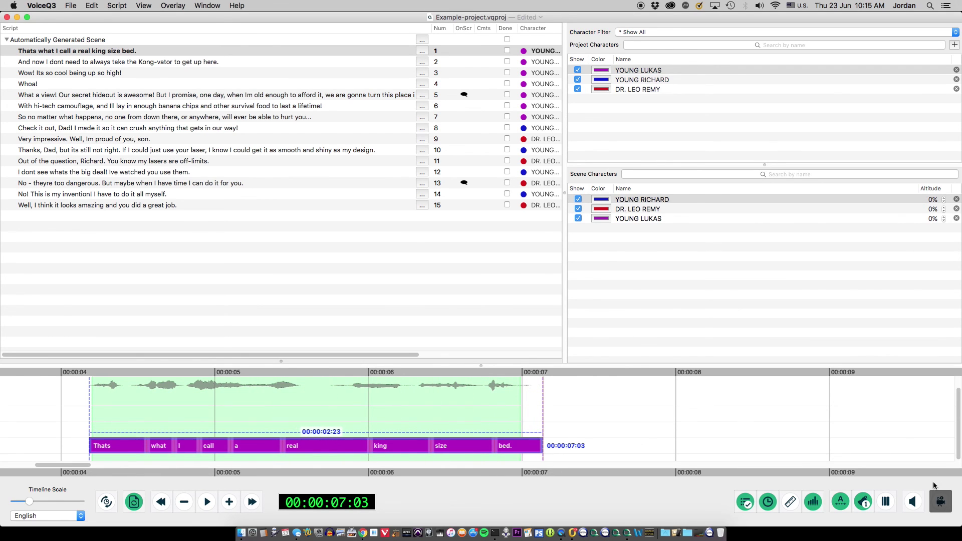
Step: Float the video preview over the character panels and play the line back
click(941, 502)
drag(389, 178, 926, 100)
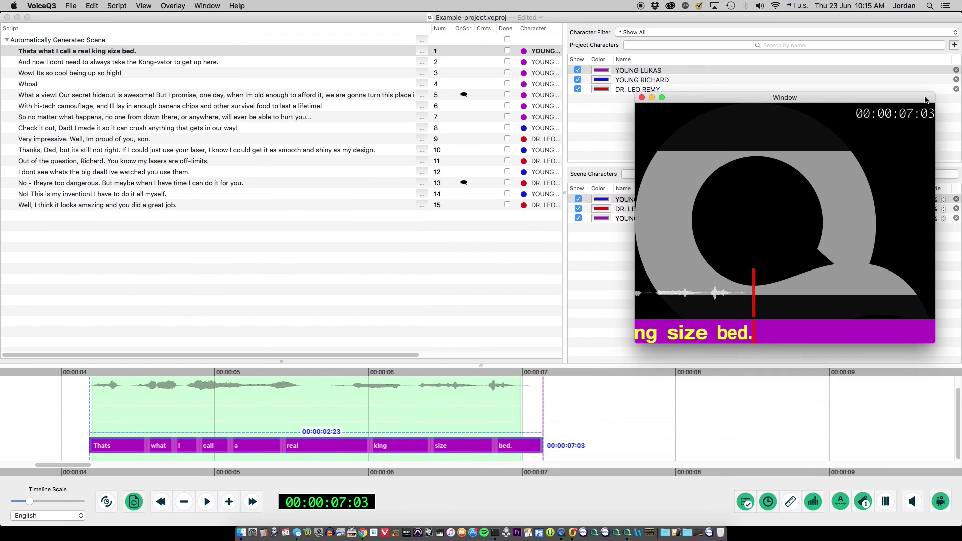
click(65, 416)
key(space)
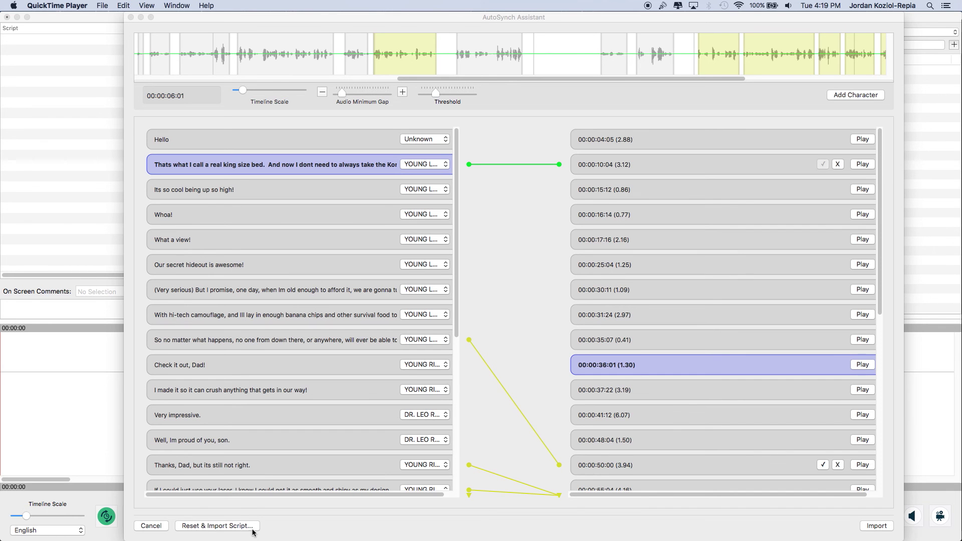
Step: Reset the assistant with Reset & Import Script…, confirming the current sync work is cleared
click(233, 526)
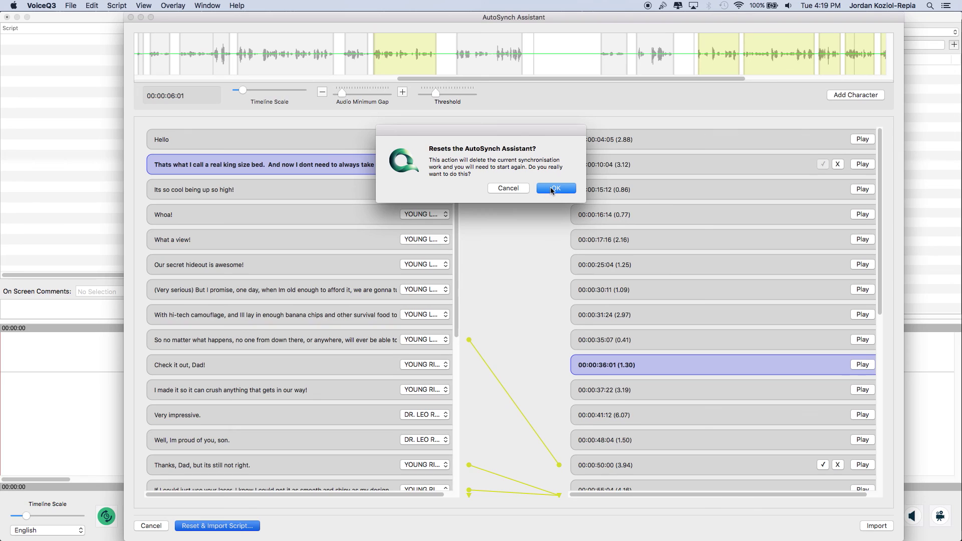
click(551, 189)
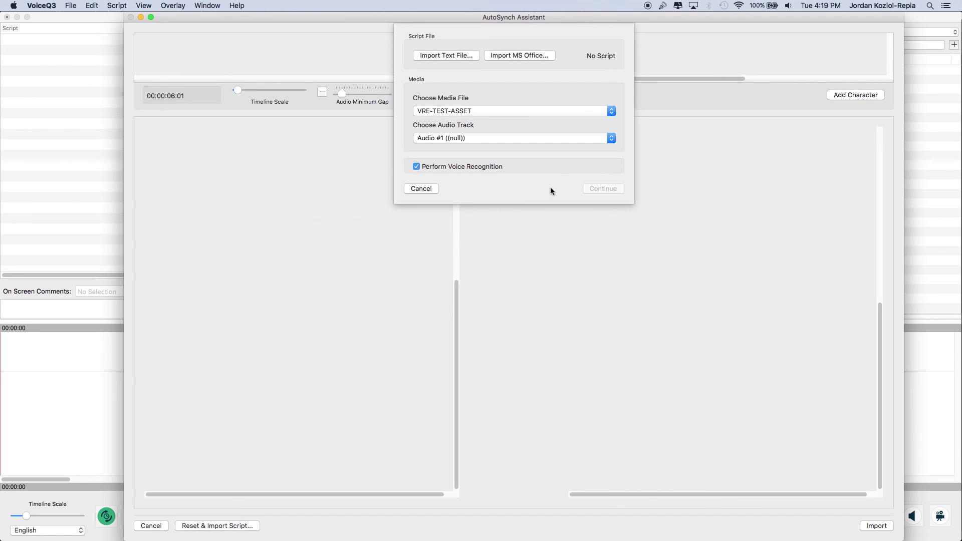